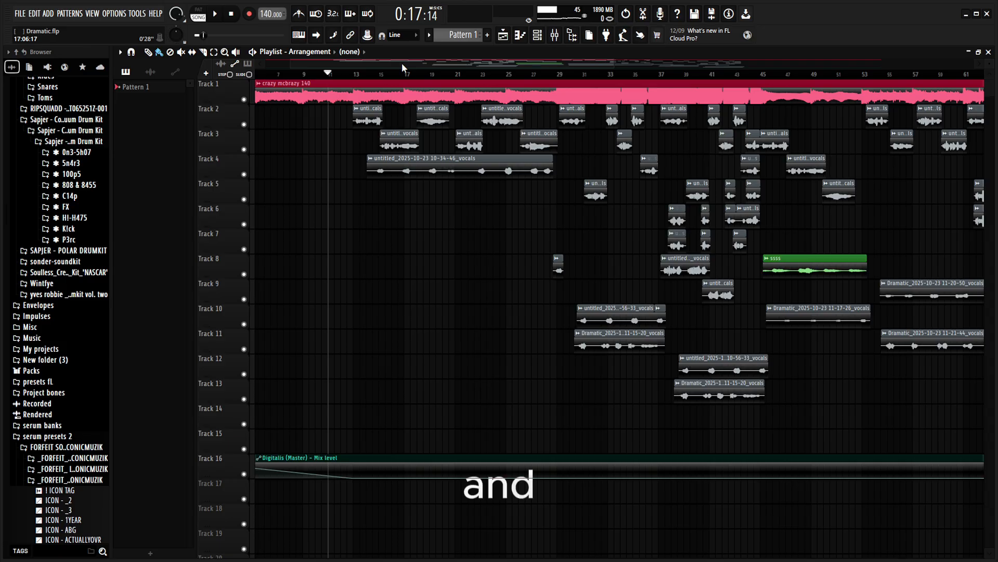
Play the full arrangement of the Dramatic project to hear all vocal layers over the beat, and stop playback.
key("space")
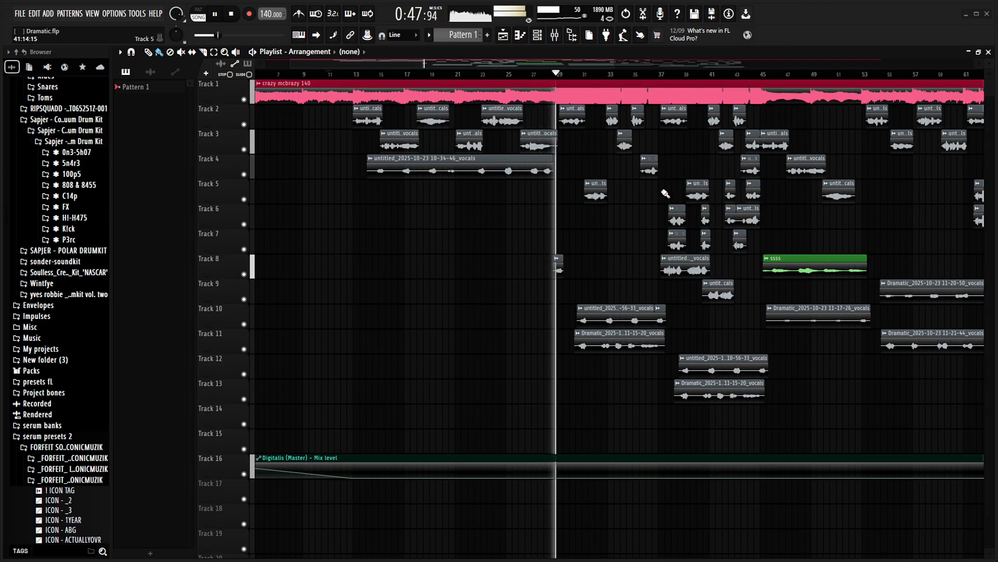
left_click(214, 13)
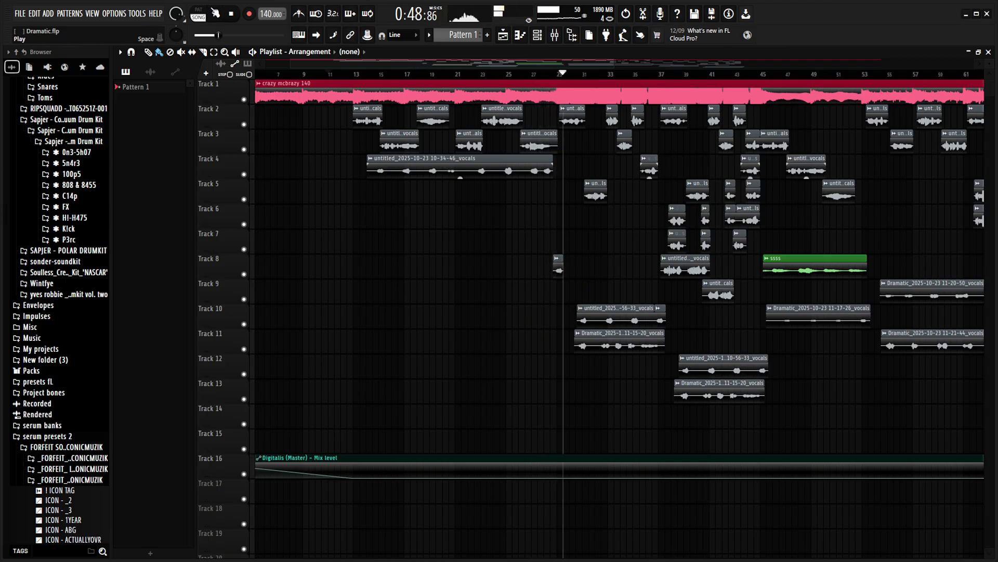
left_click(231, 14)
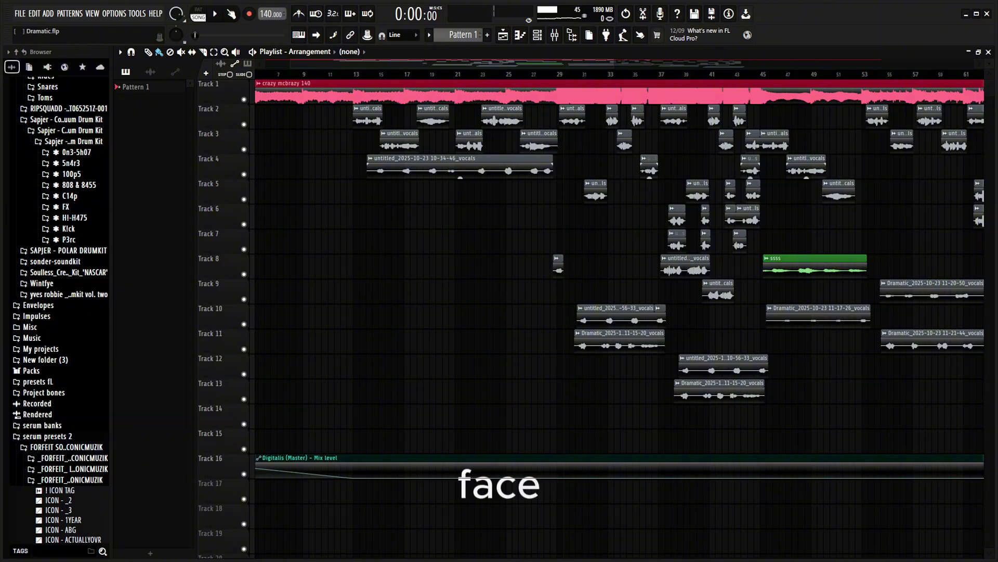
Isolate the long adlib vocal on Track 4 together with the beat on Track 1 and play them back.
scroll(404, 215, "up", 2)
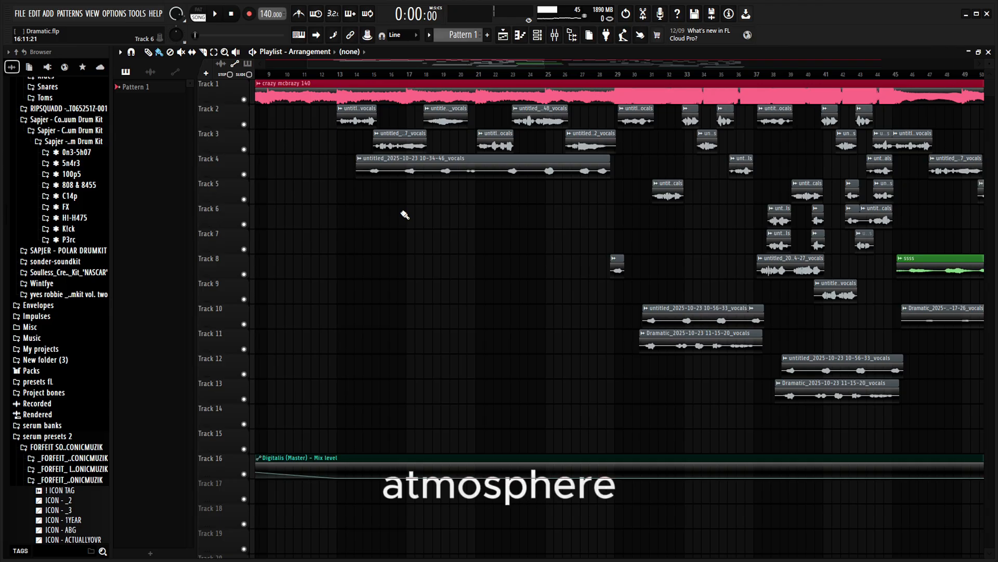
scroll(404, 215, "up", 2)
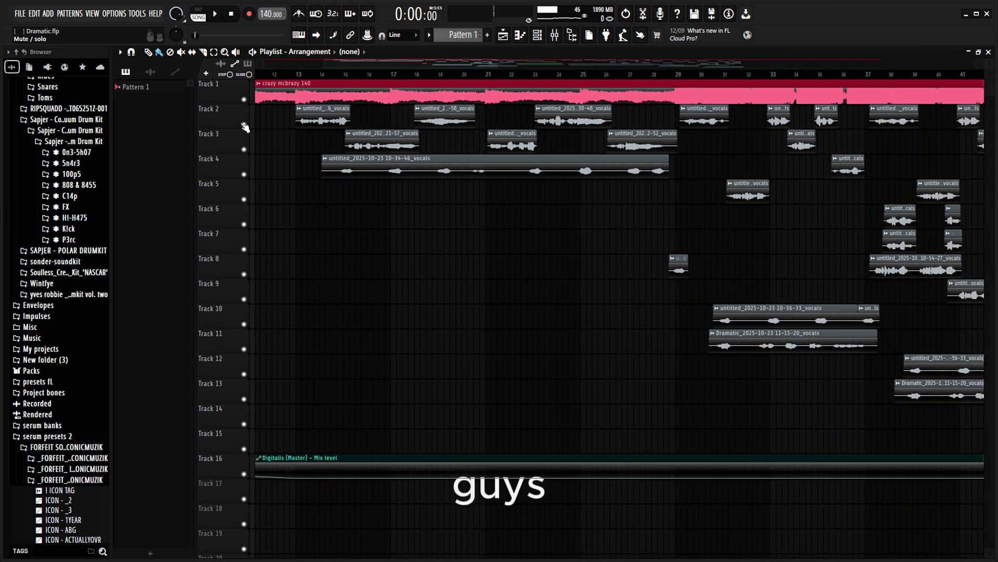
left_click(244, 174, "ctrl")
key("space")
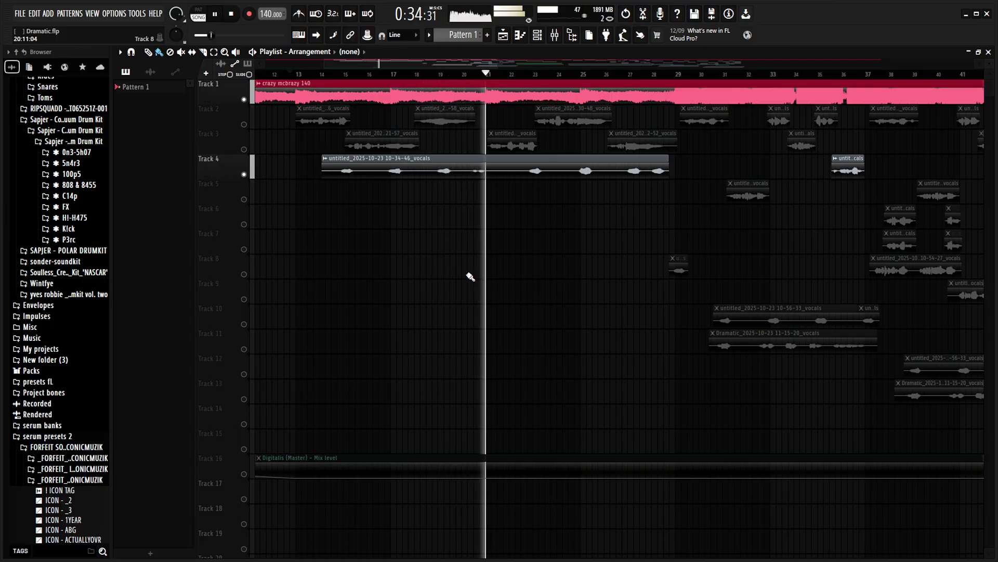
key("space")
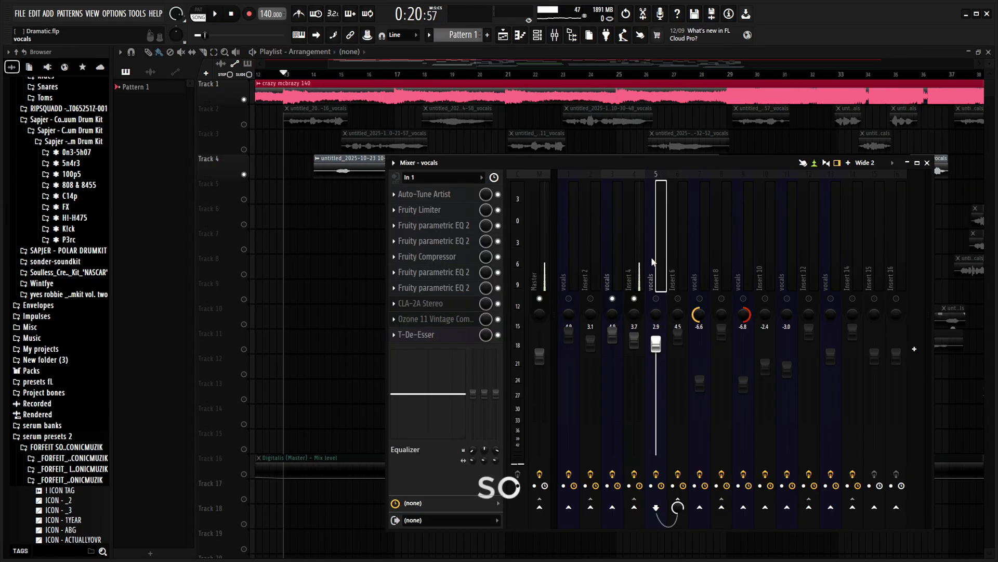
Examine the effects chain on mixer Insert 4, including the Fruity Delay 3 settings.
left_click(635, 231)
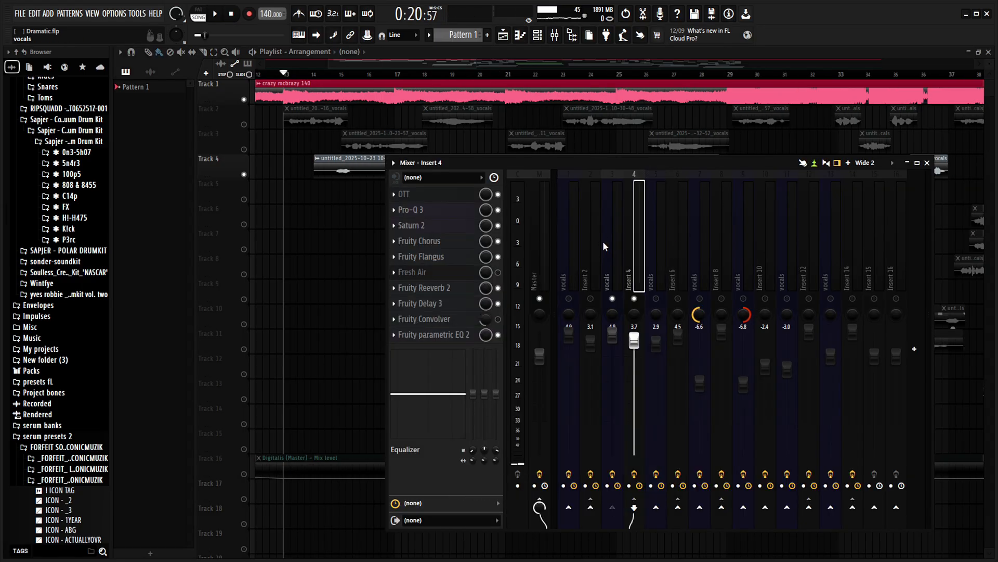
right_click(634, 218)
left_click(452, 303)
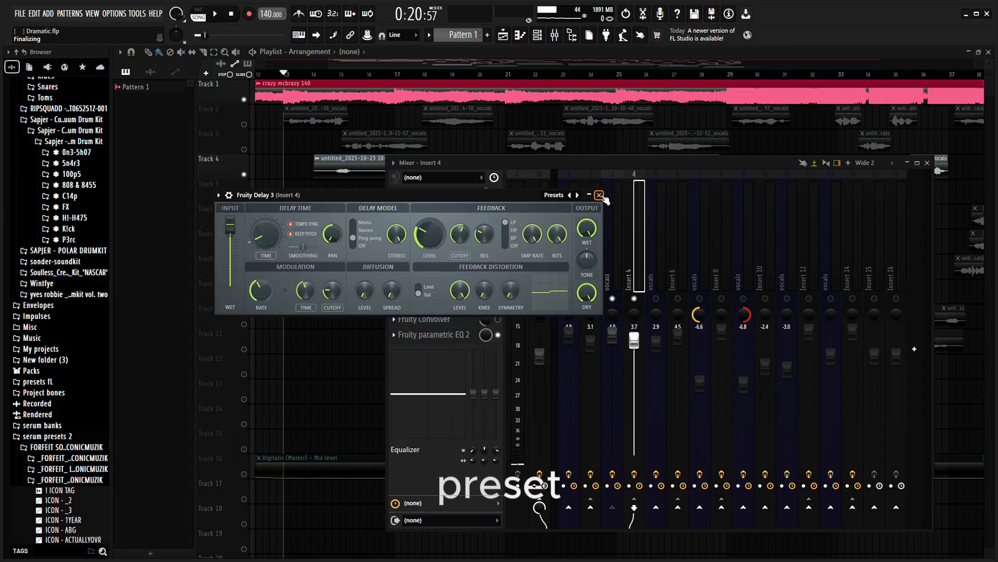
left_click(218, 196)
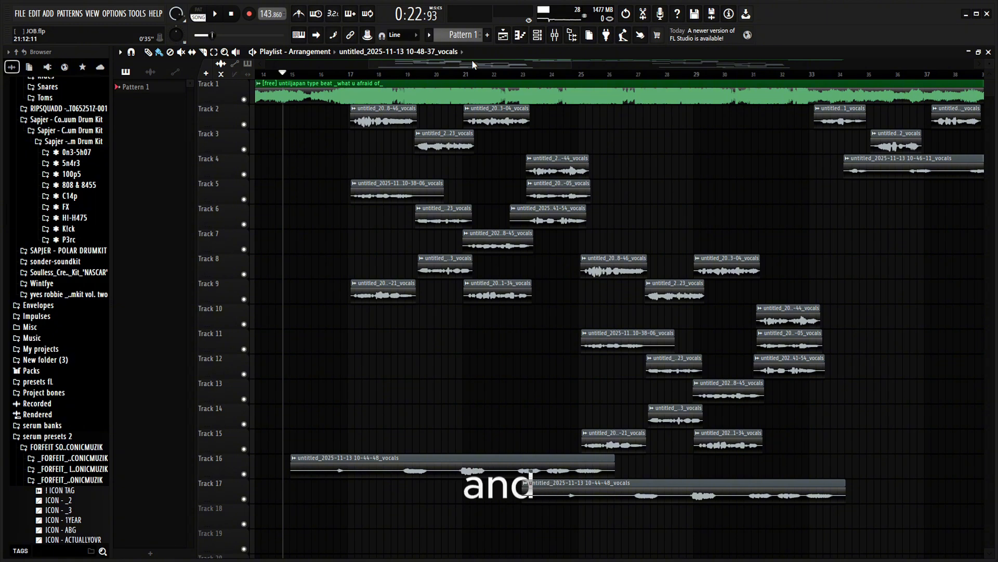
Play through the JOB arrangement, and isolate the adlib vocal on Track 16 alongside the beat on Track 1.
key("space")
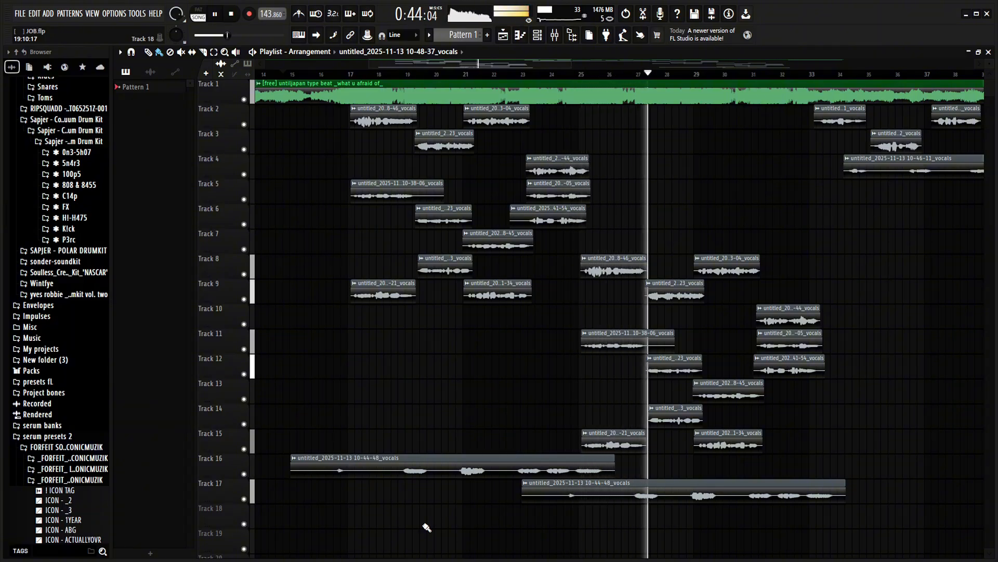
key("space")
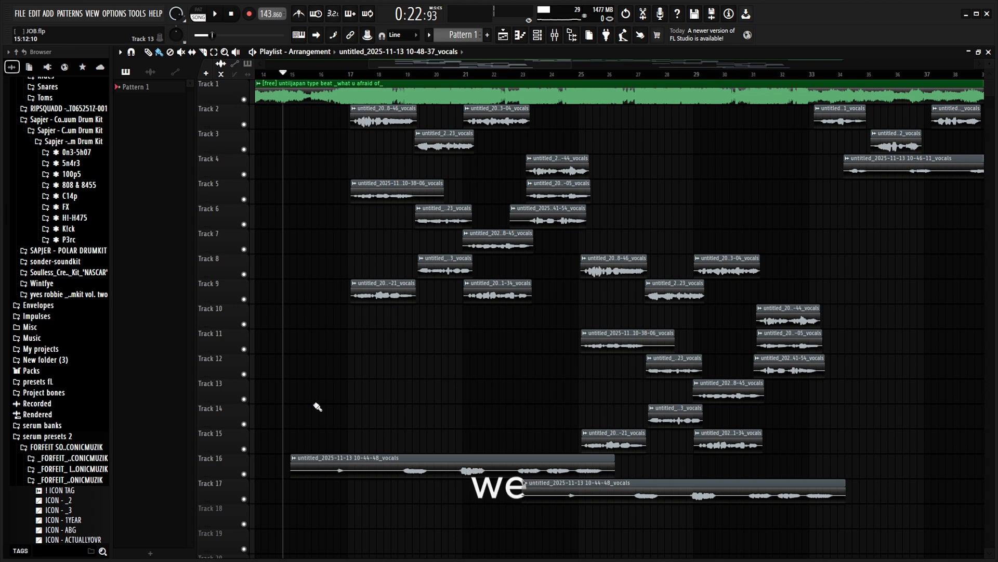
scroll(319, 408, "up", 2)
left_click(244, 474, "ctrl")
scroll(359, 218, "down", 2)
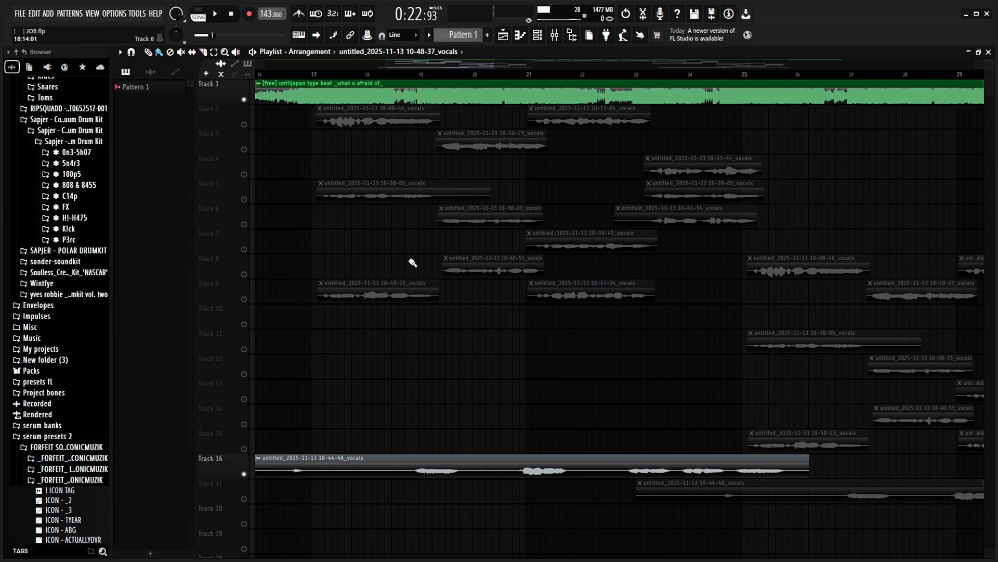
Move the playback position to just before bar 18 and listen to the isolated Track 16 adlib with the beat.
left_click(353, 84)
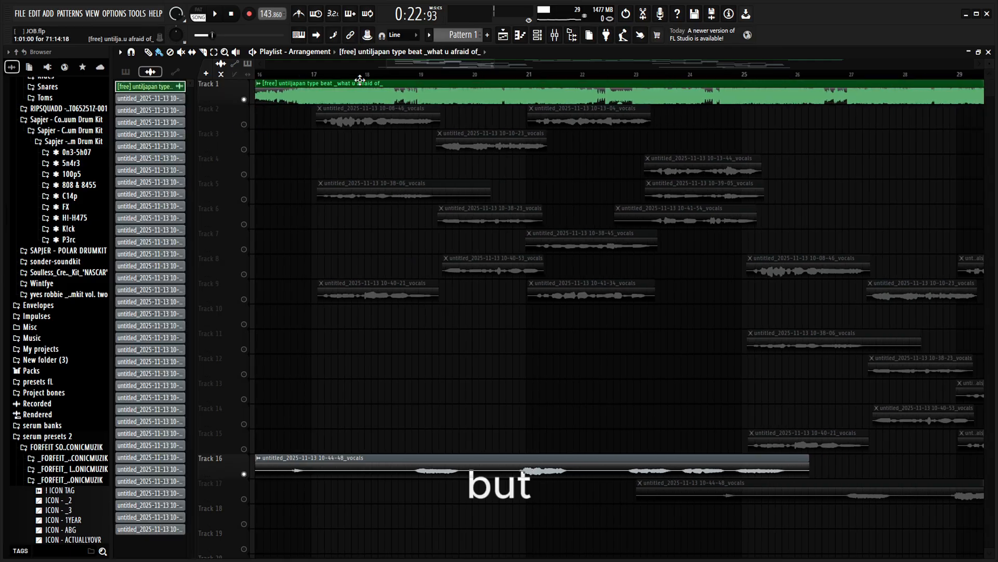
left_click(352, 86)
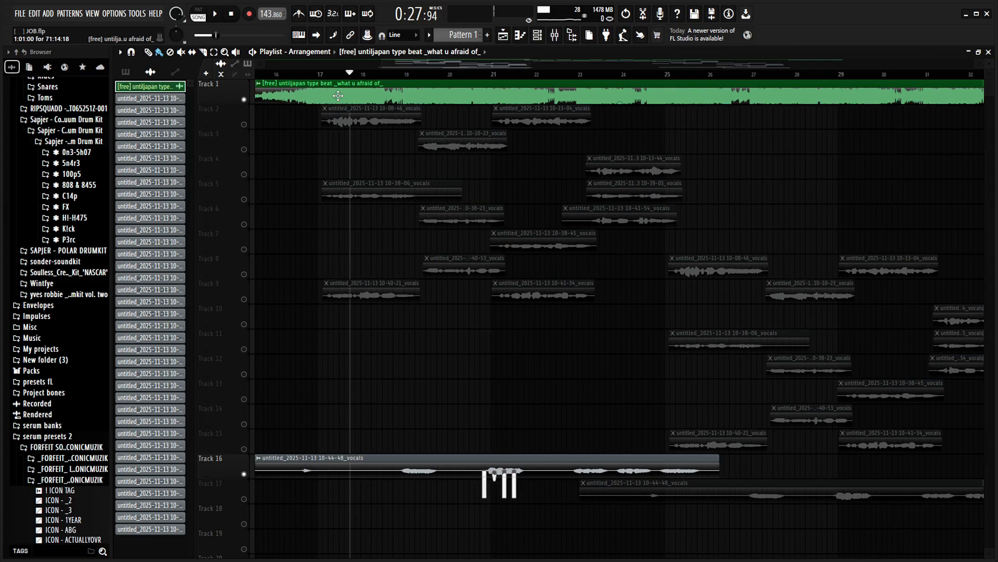
scroll(348, 86, "down", 2)
key("space")
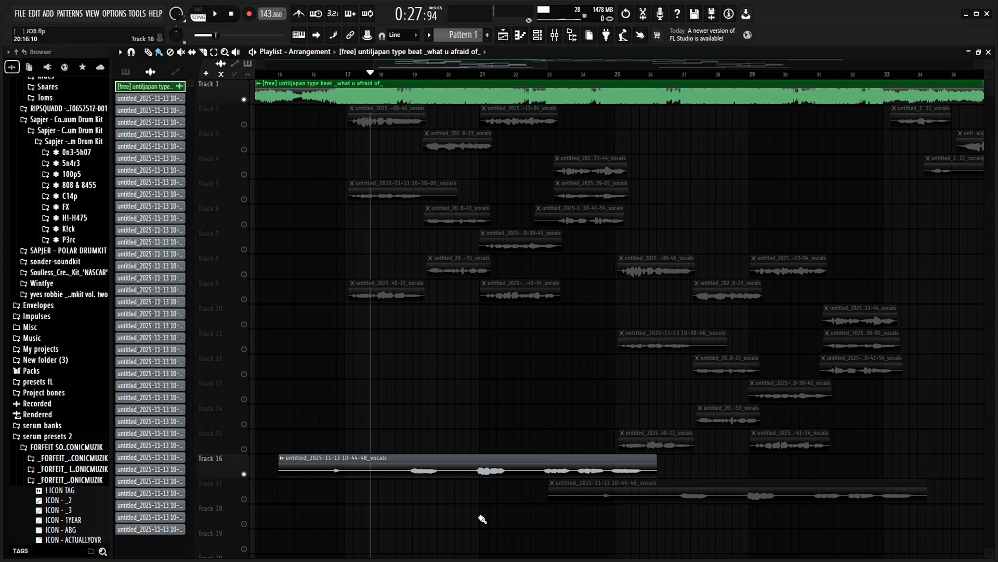
scroll(483, 519, "down", 2)
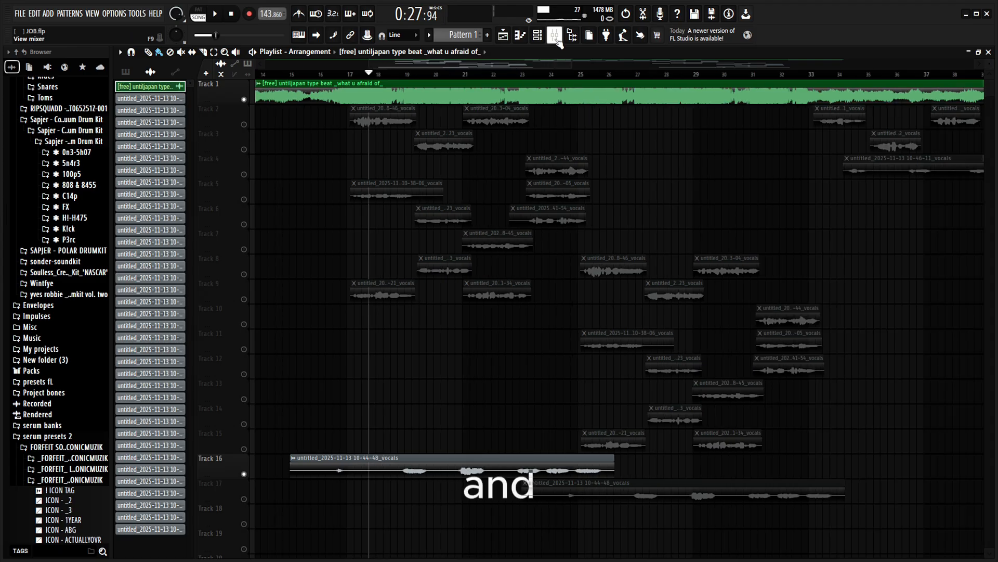
Open the mixer and compare the effects chains on the vocals insert 7 and on Insert 8.
left_click(555, 37)
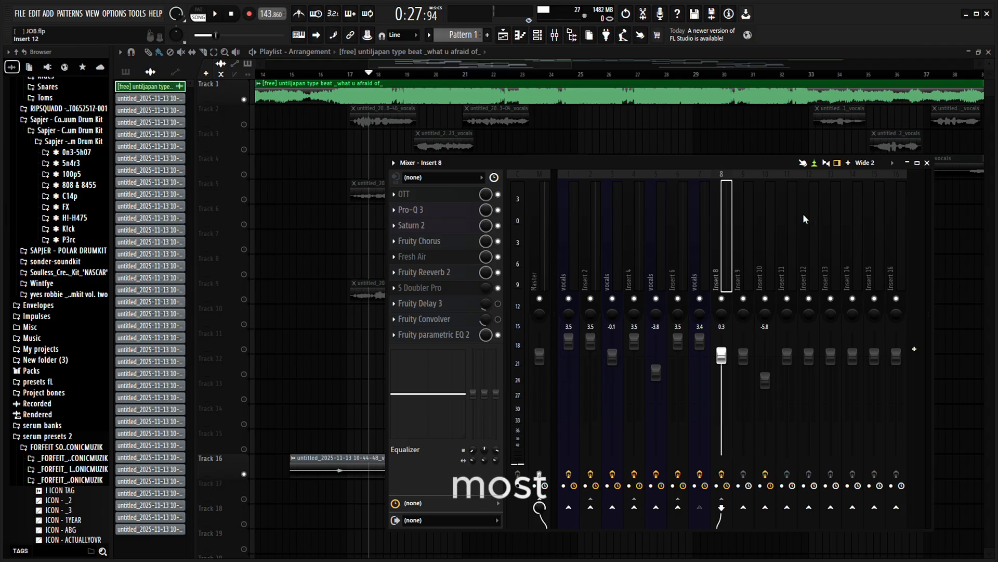
left_click(703, 231)
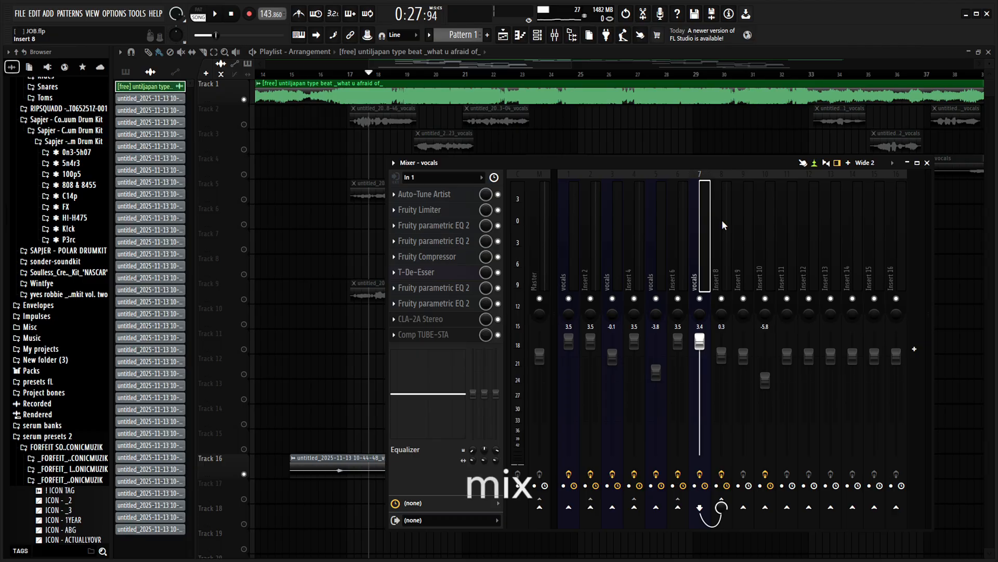
left_click(722, 220)
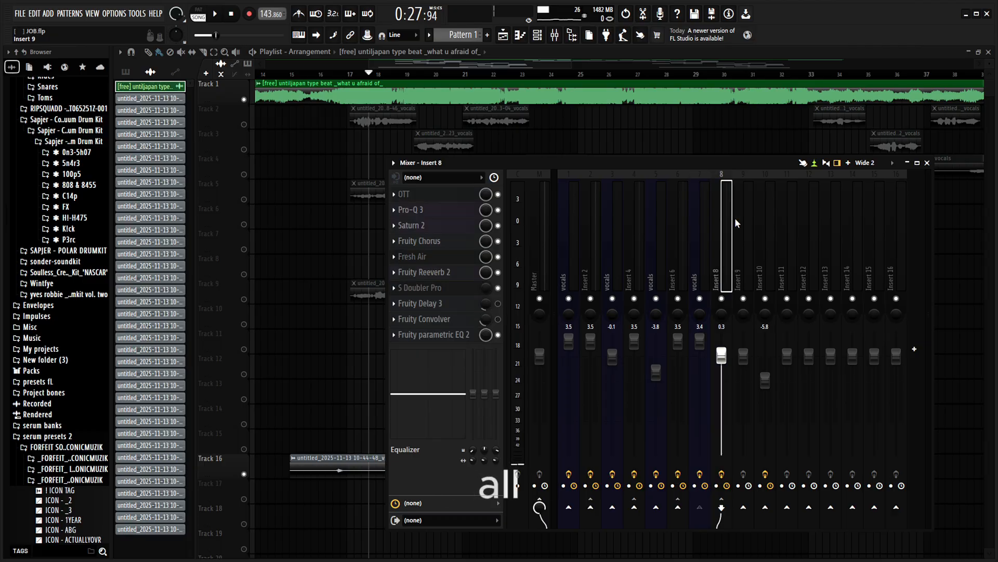
left_click(701, 219)
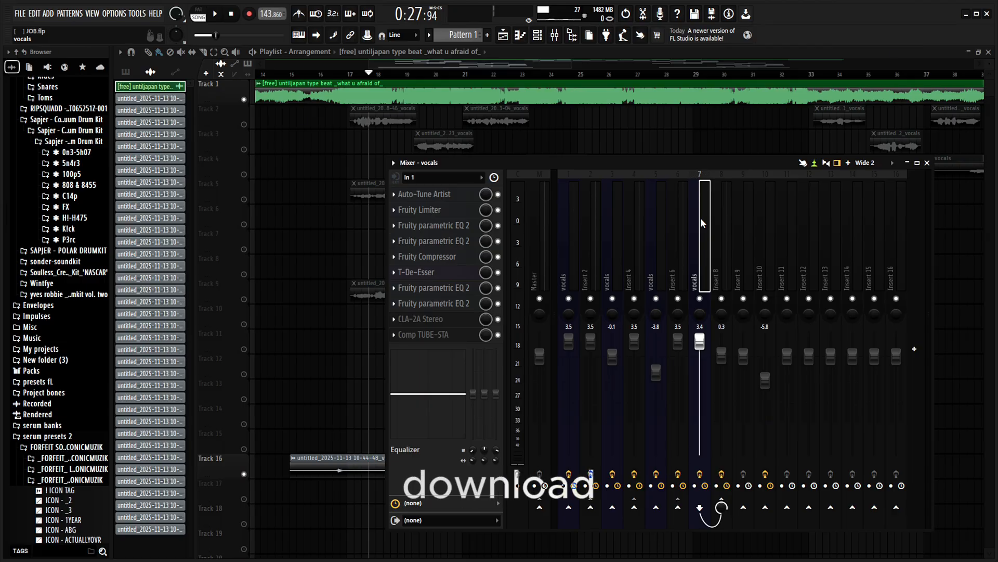
key("Right")
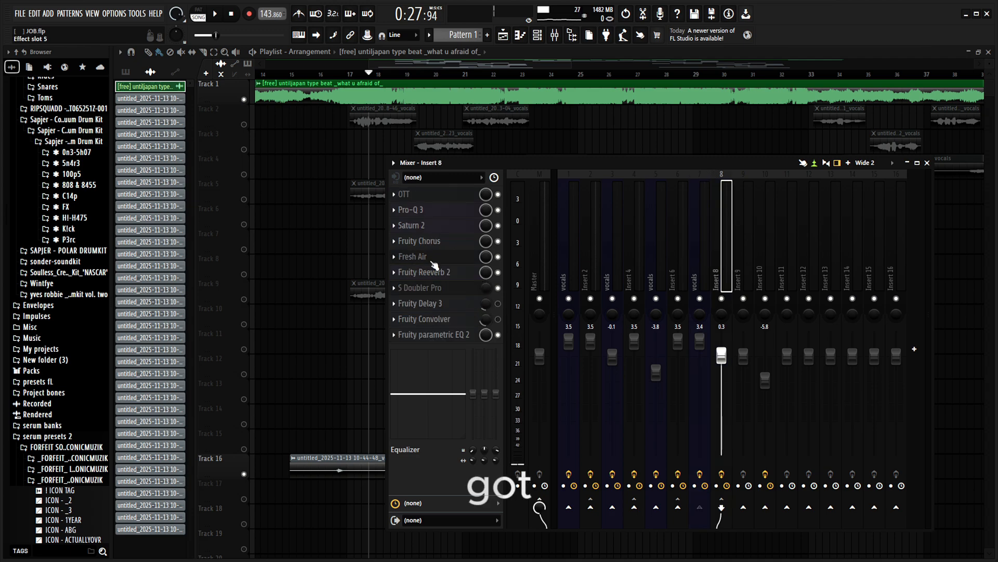
Examine the Fruity Chorus settings on Insert 8 and close the plugin.
left_click(424, 242)
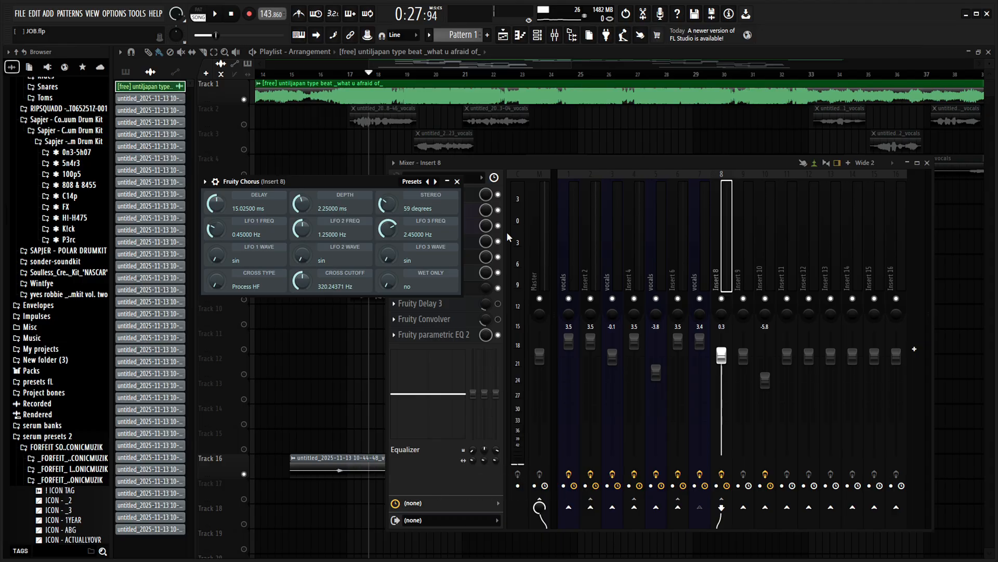
left_click(416, 182)
left_click(393, 184)
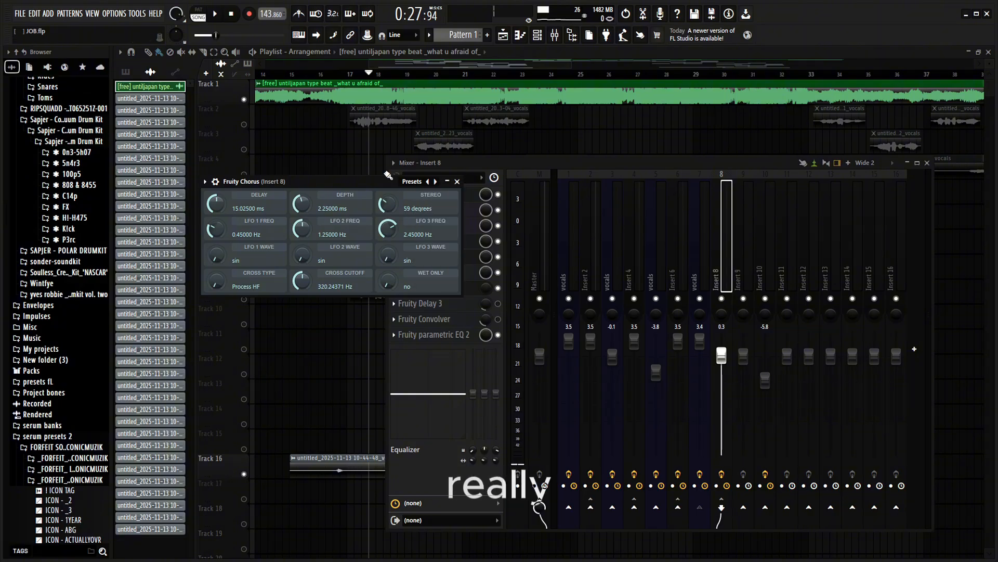
left_click(457, 182)
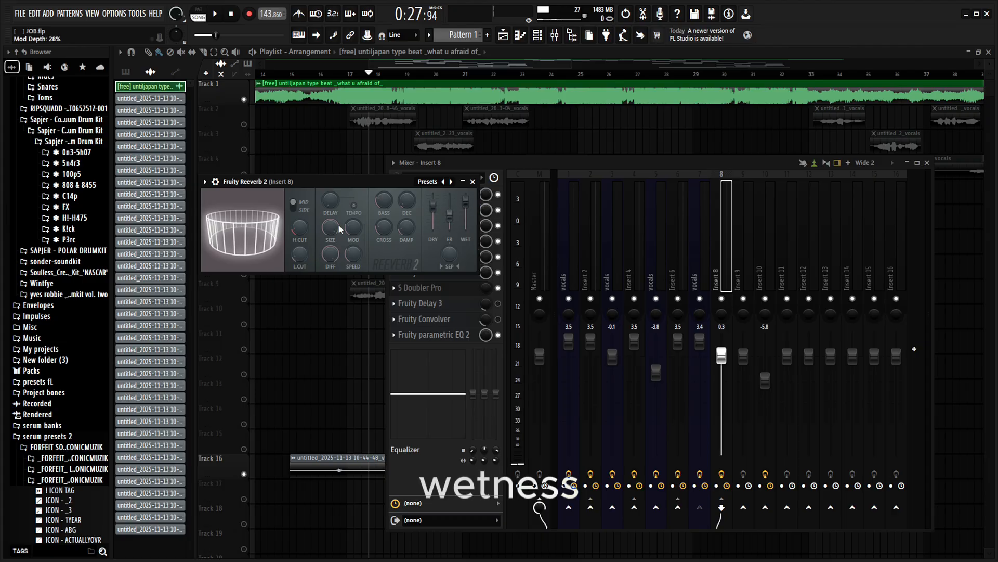
Examine the Fruity Reeverb 2 and Fresh Air settings on Insert 8.
left_click_drag(337, 228, 337, 221)
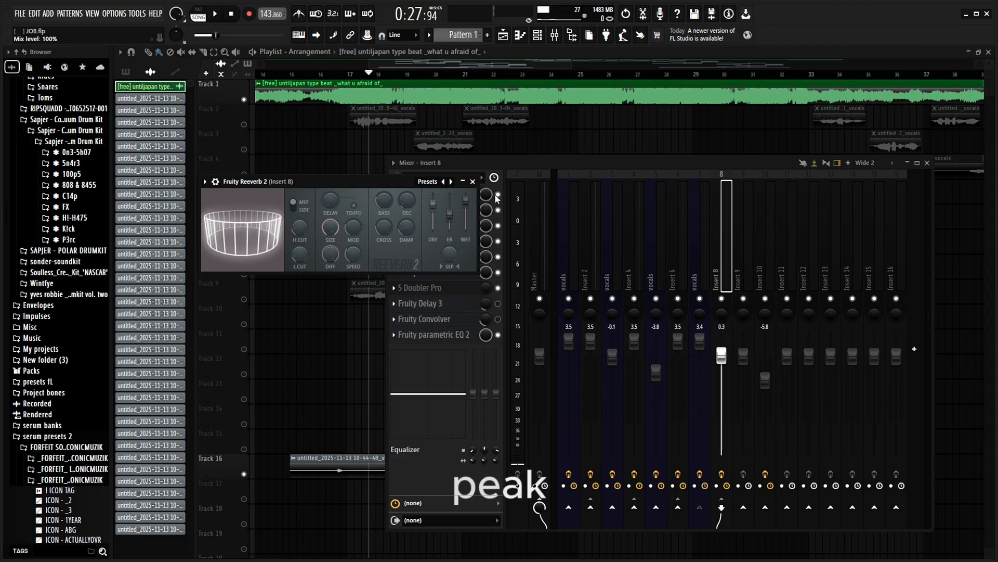
left_click(426, 272)
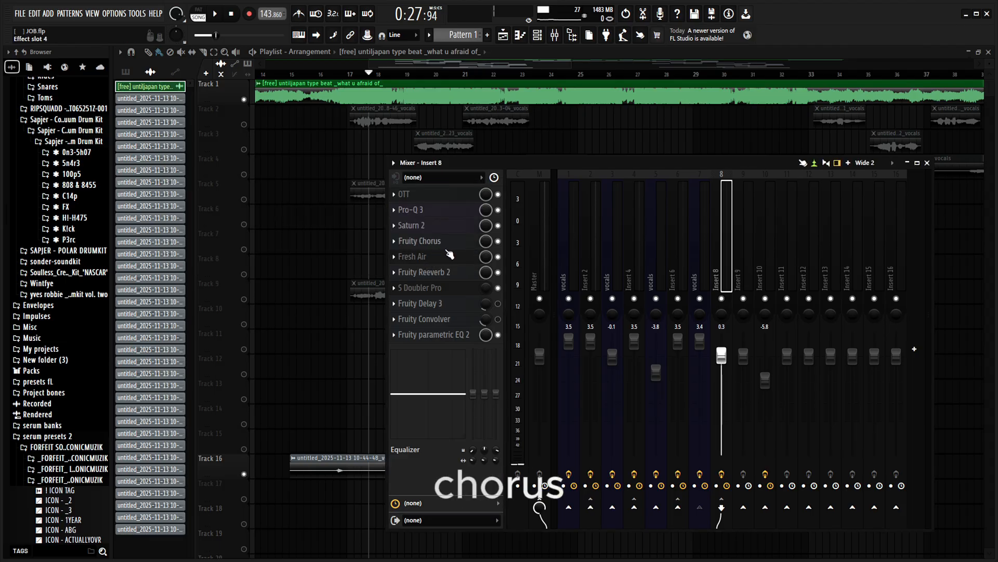
left_click(449, 254)
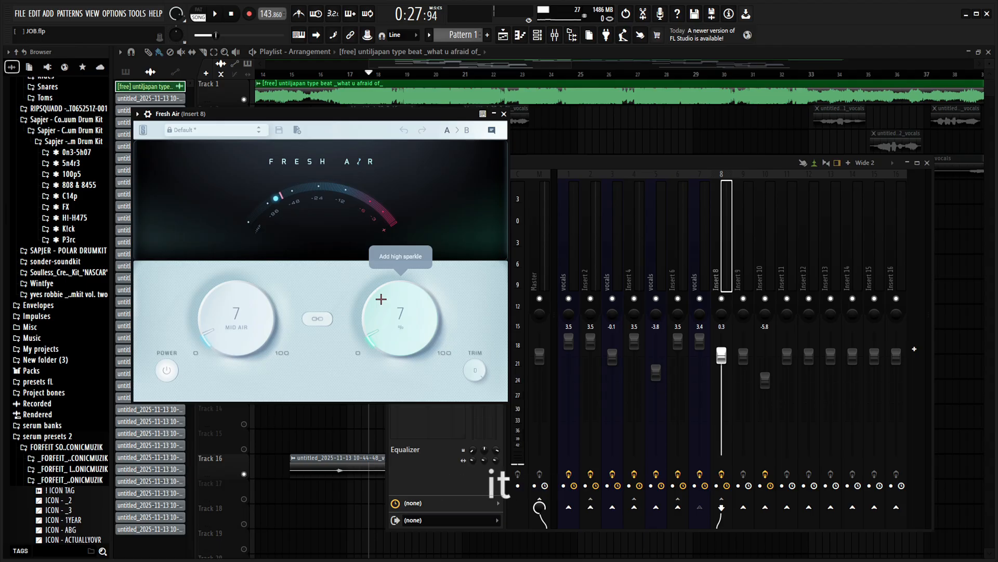
left_click(503, 114)
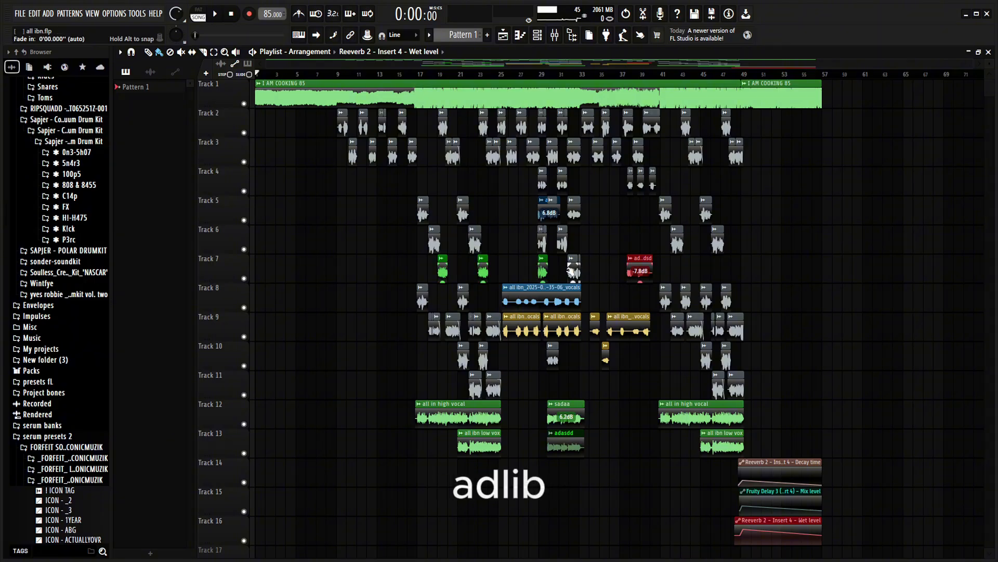
Isolate the adlib vocals on Tracks 8 and 9 together with the beat on Track 1.
scroll(519, 270, "up", 4)
scroll(519, 270, "up", 3)
left_click(244, 307, "ctrl")
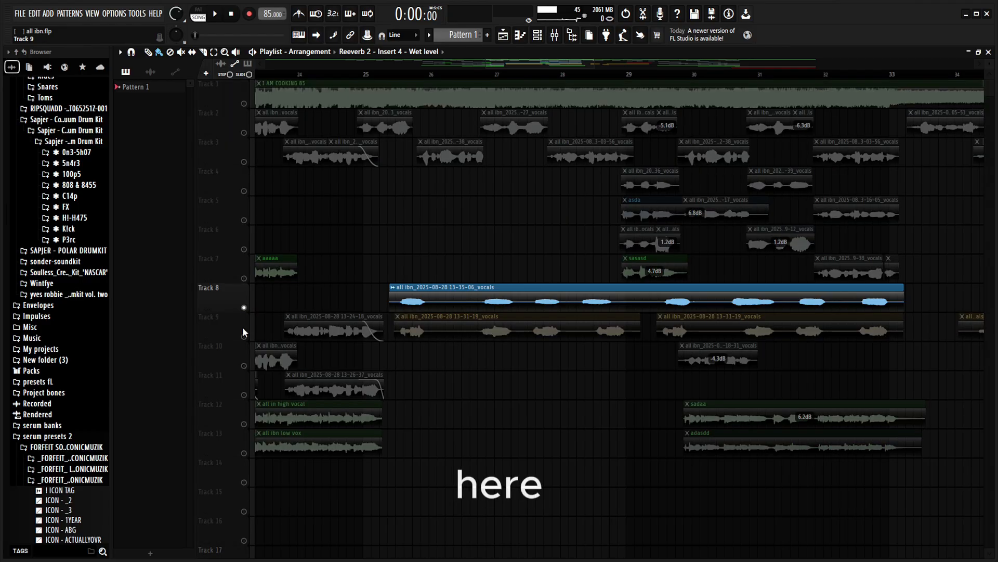
left_click(244, 336)
left_click(244, 104)
Play the isolated adlibs with the beat from just before bar 25, and stop playback.
left_click(355, 78)
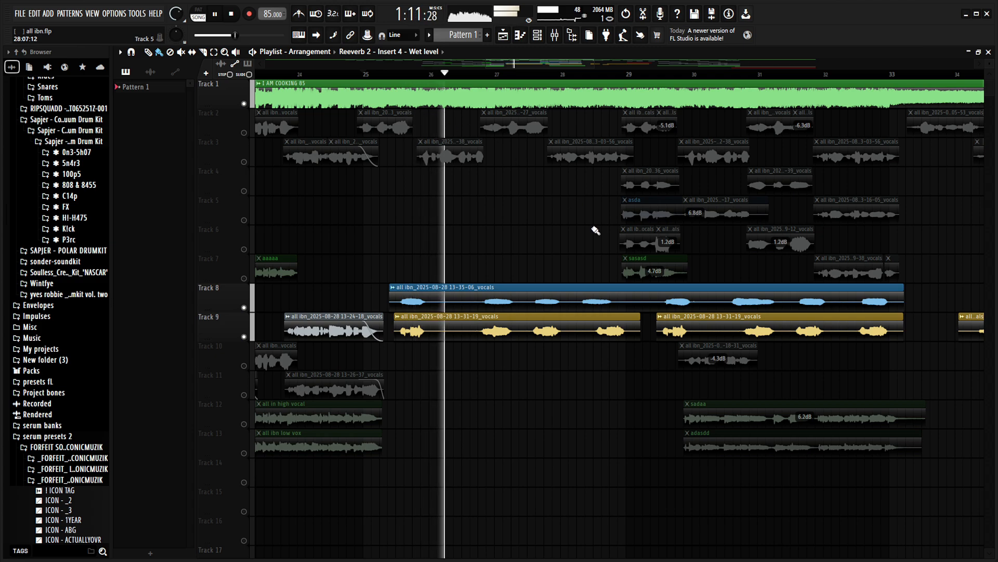
scroll(650, 411, "up", 1)
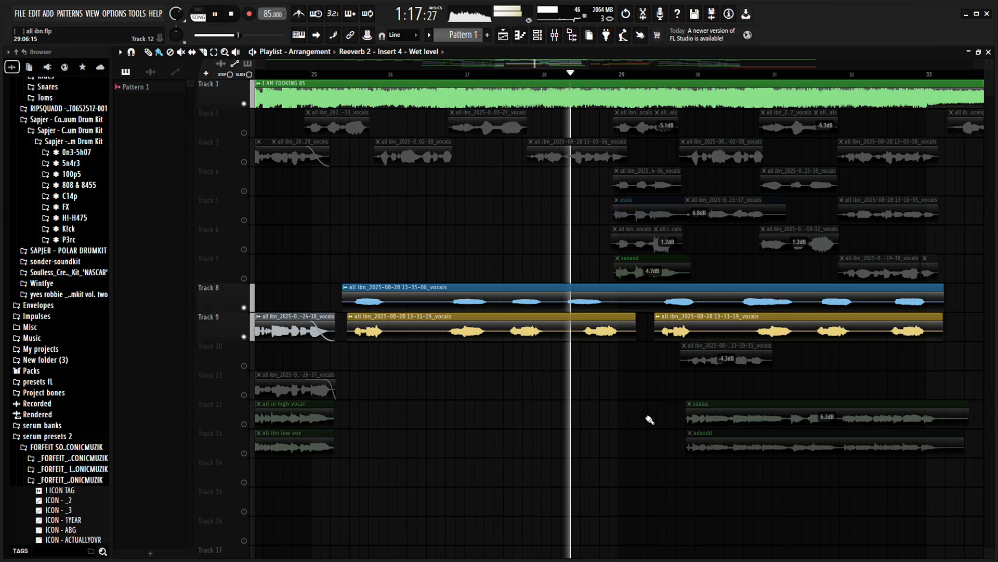
key("space")
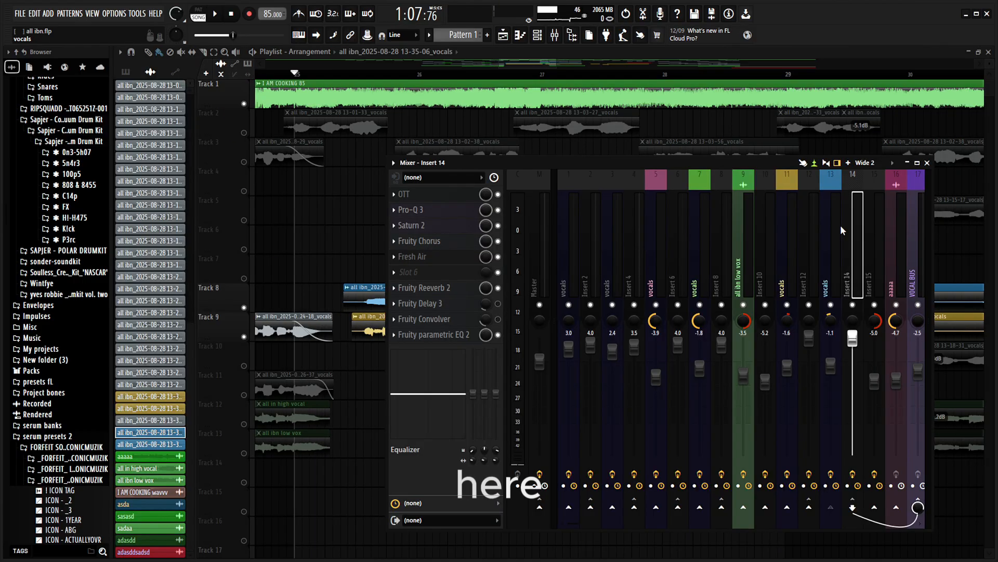
Check the vocals insert 13 and the Fruity Reeverb 2 on Insert 14, and solo Track 8 for playback without the beat.
left_click(835, 224)
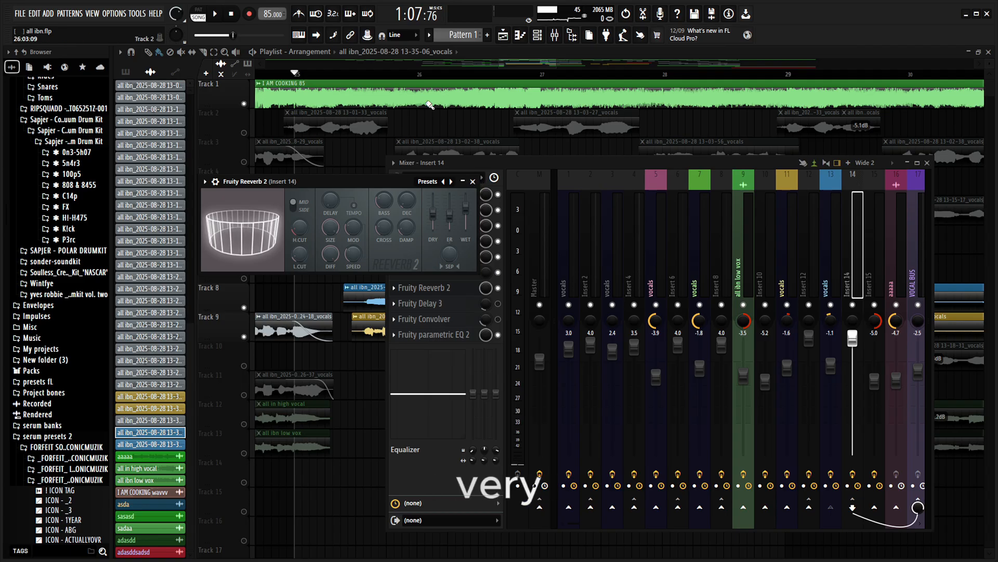
left_click(502, 58)
right_click(244, 307)
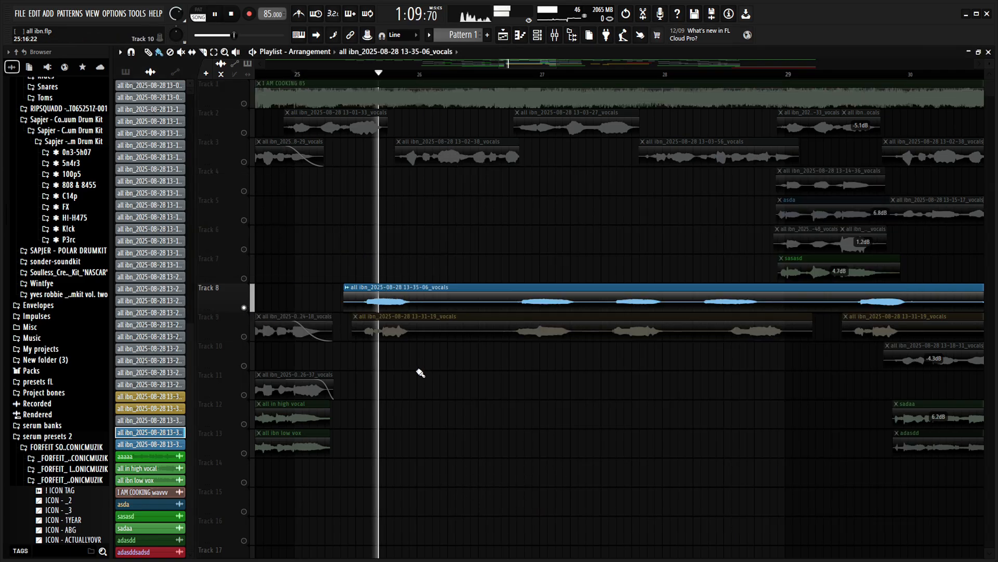
Stop the Track 8 playback, solo the adlibs on Track 9, and play them alone from just after bar 25.
key("space")
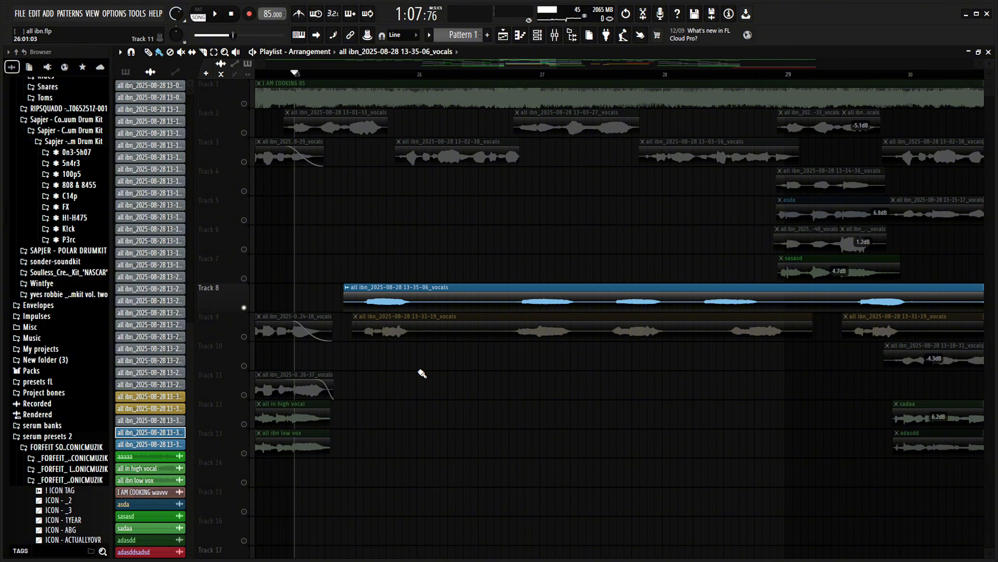
right_click(244, 337)
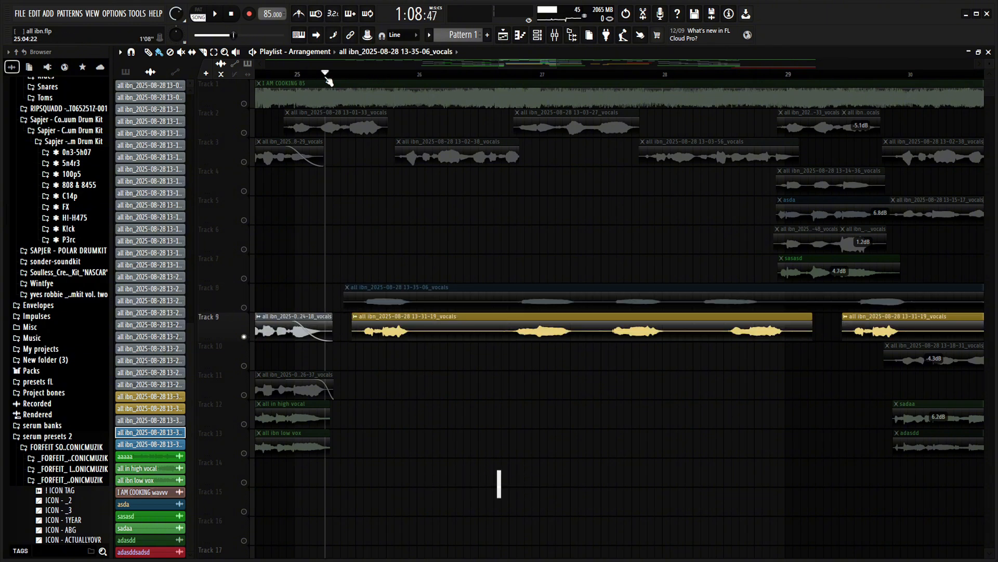
key("space")
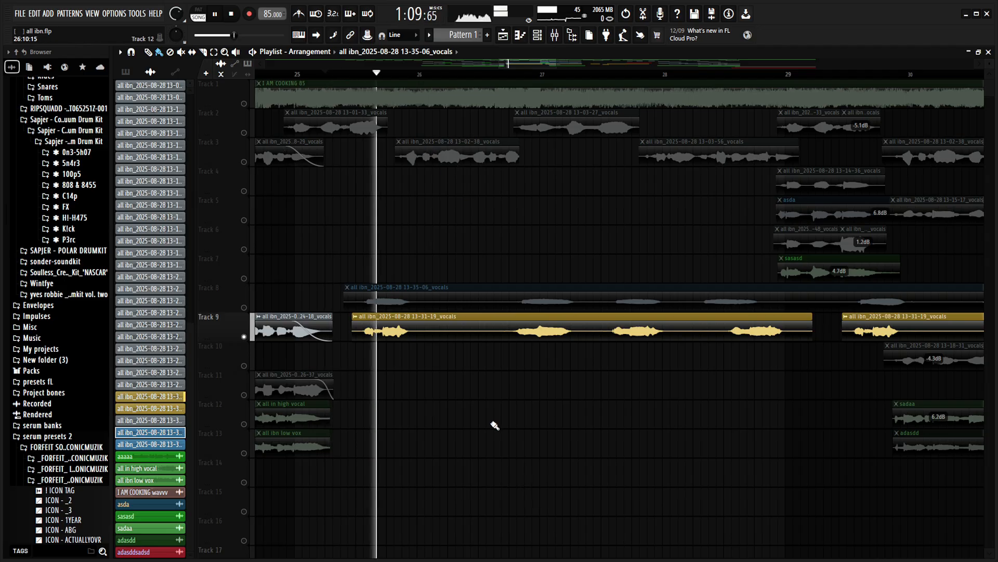
key("space")
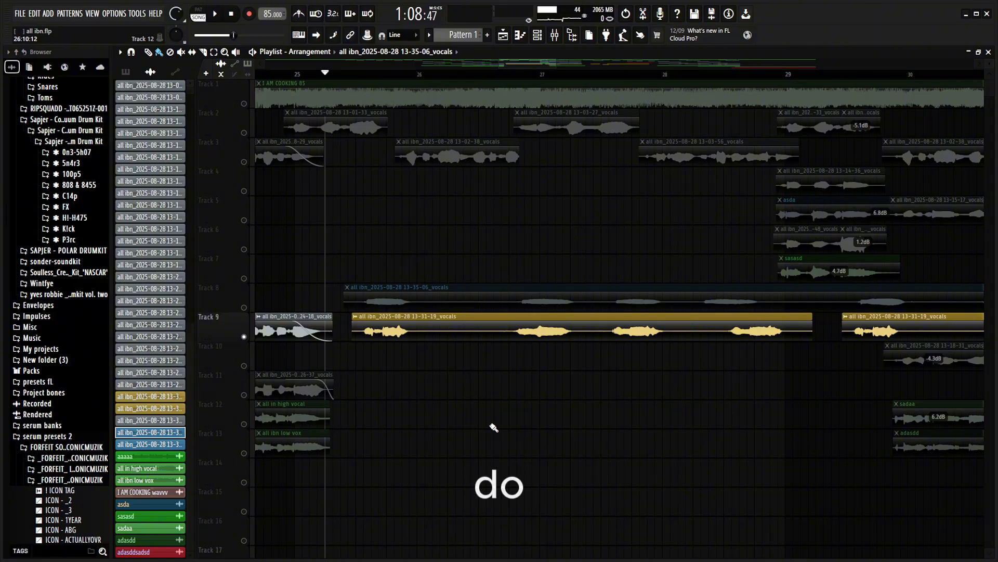
Play the adlibs on Tracks 8 and 9 together without the beat, and play the full arrangement with all tracks unmuted until just before bar 29.
left_click(423, 290)
key("space")
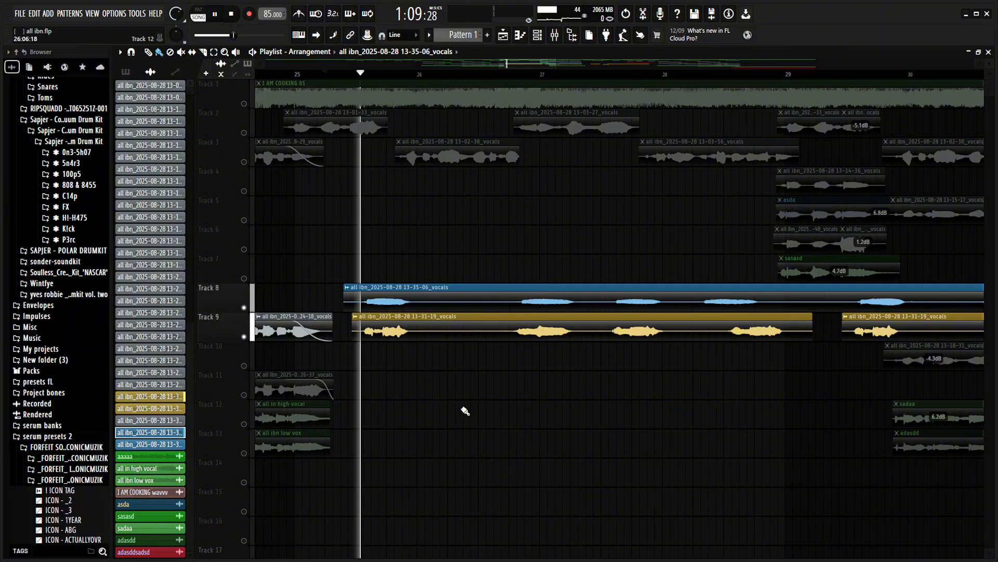
key("space")
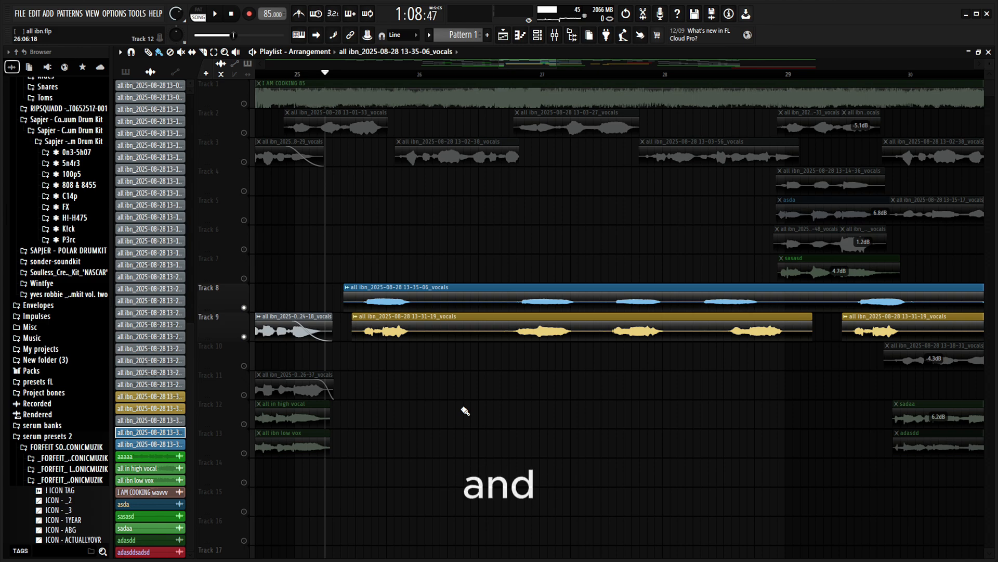
scroll(460, 385, "down", 2)
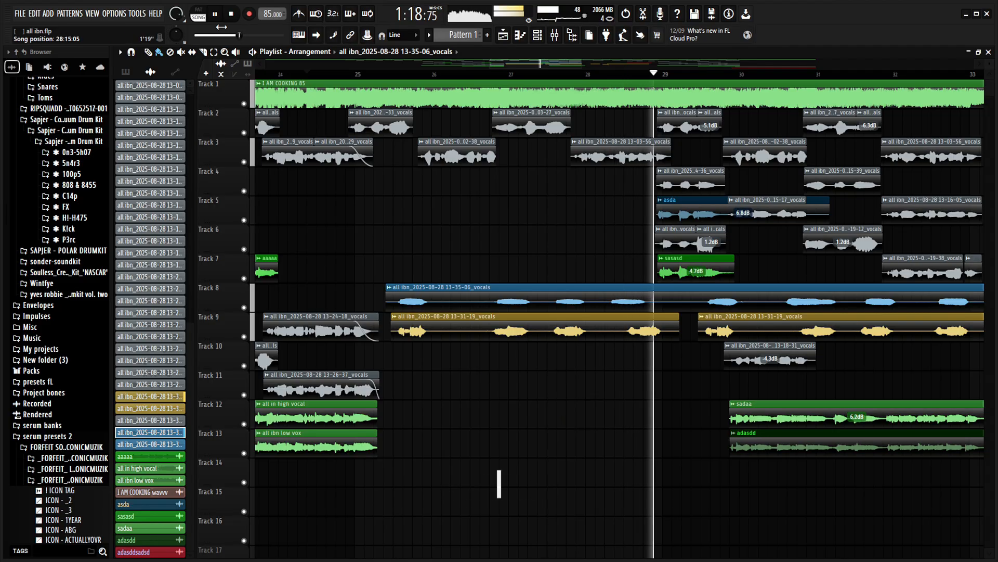
key("space")
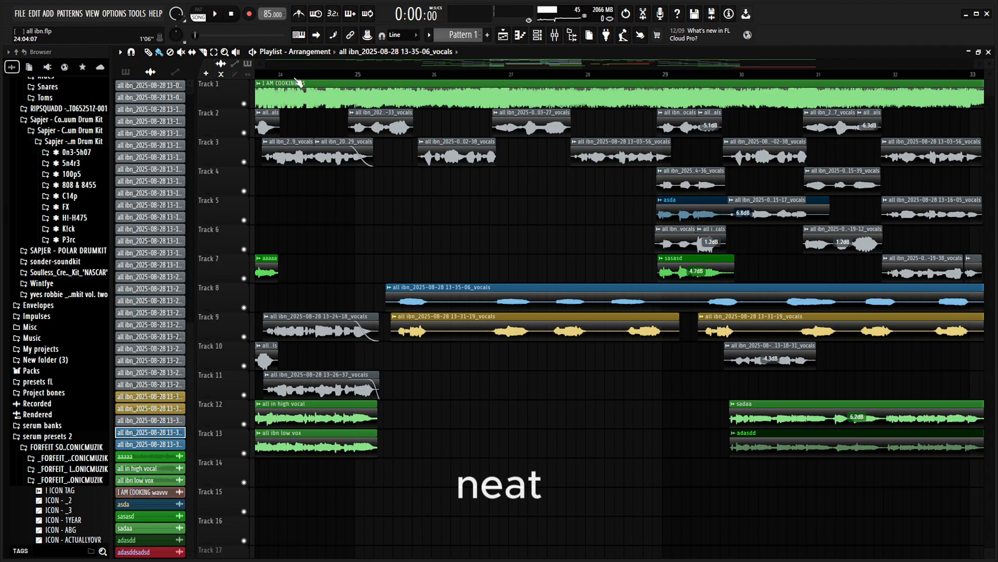